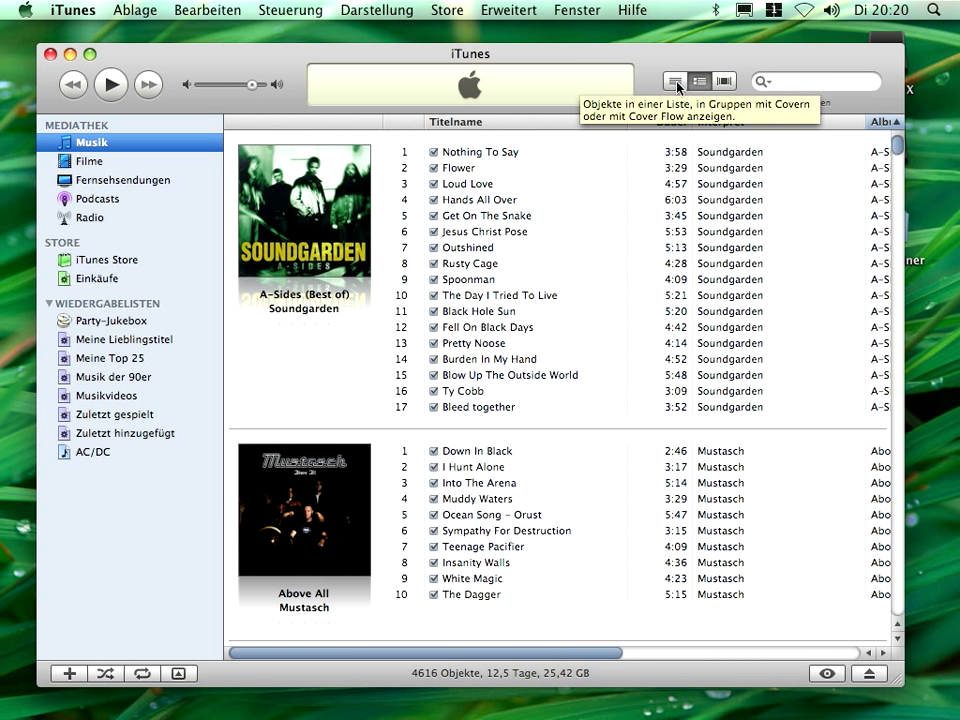
Show the music library as a list and in Cover Flow, browse to the Angel Down album, and preview it full screen
click(676, 86)
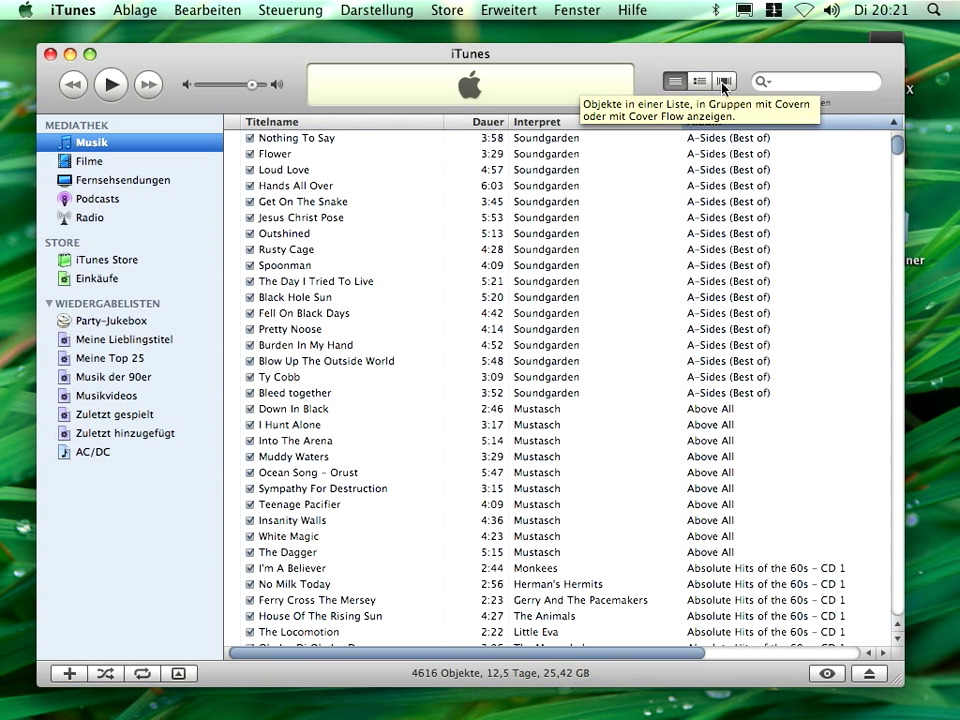
click(725, 84)
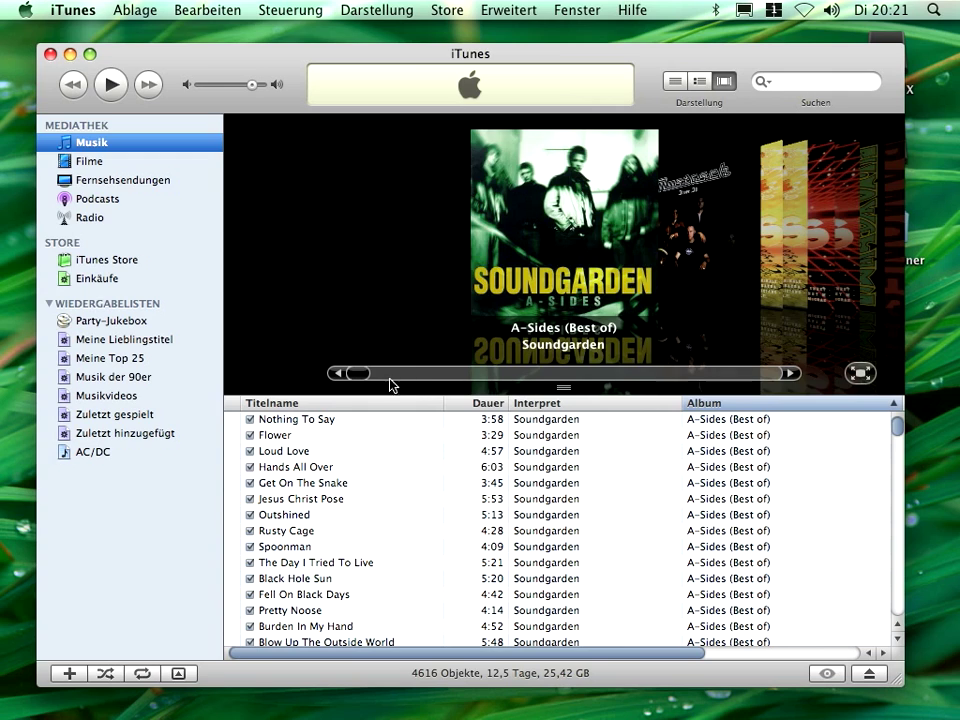
drag(369, 380, 377, 373)
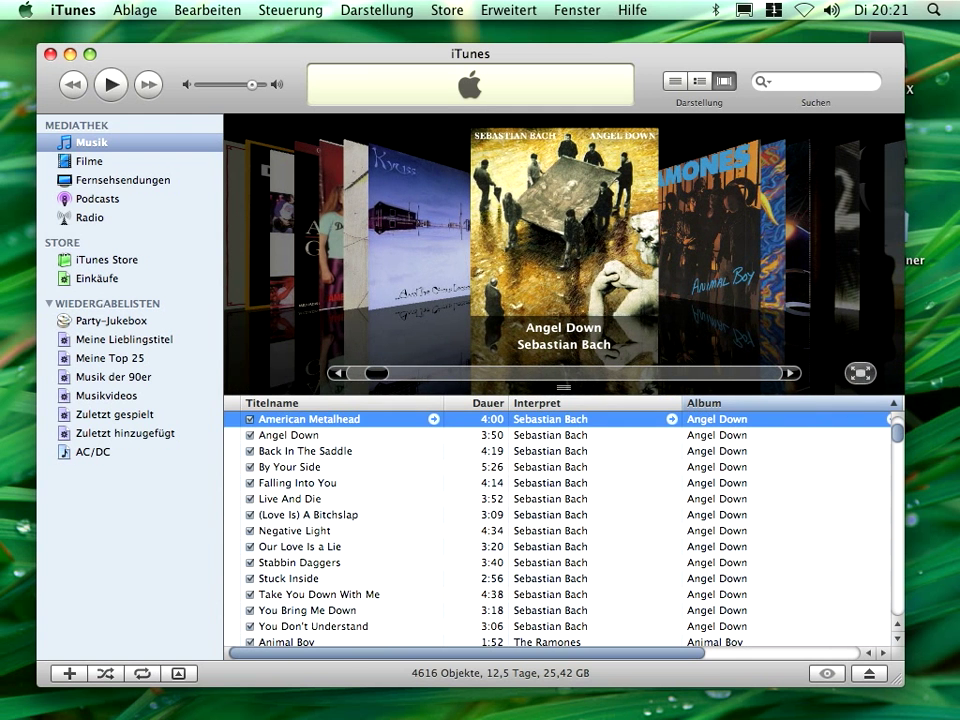
click(860, 376)
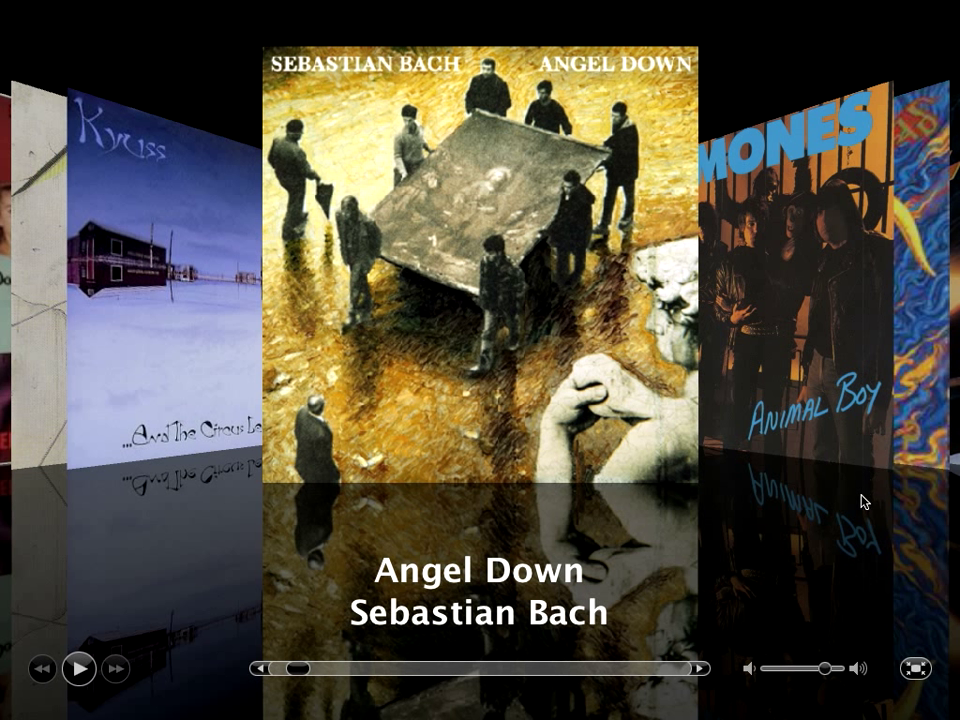
click(915, 669)
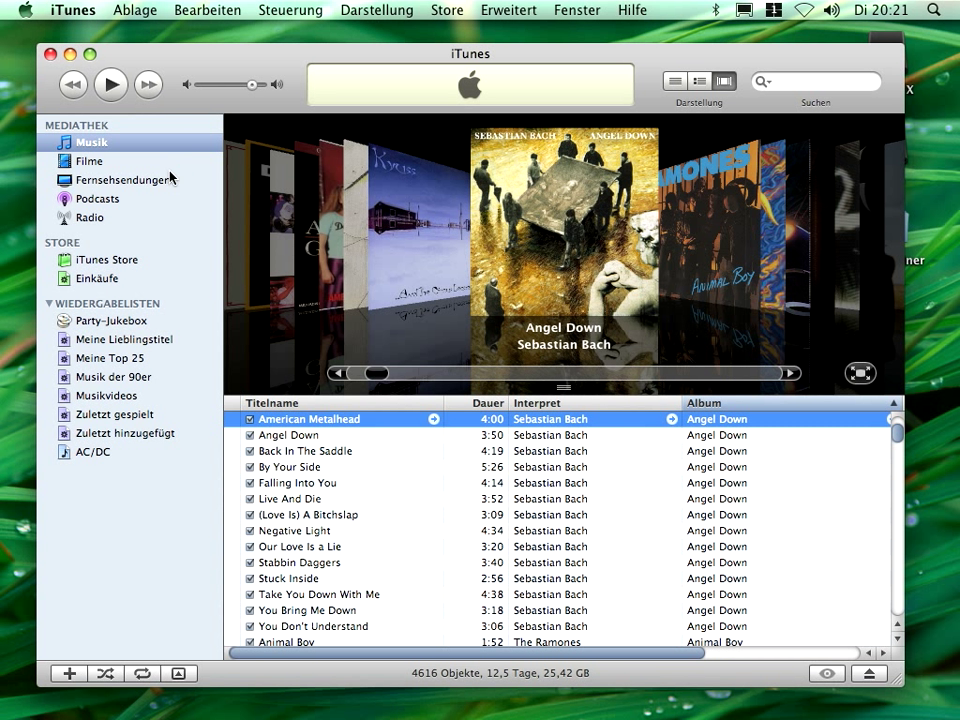
Open the iTunes Store and review the available country stores, keeping Deutschland selected
click(127, 262)
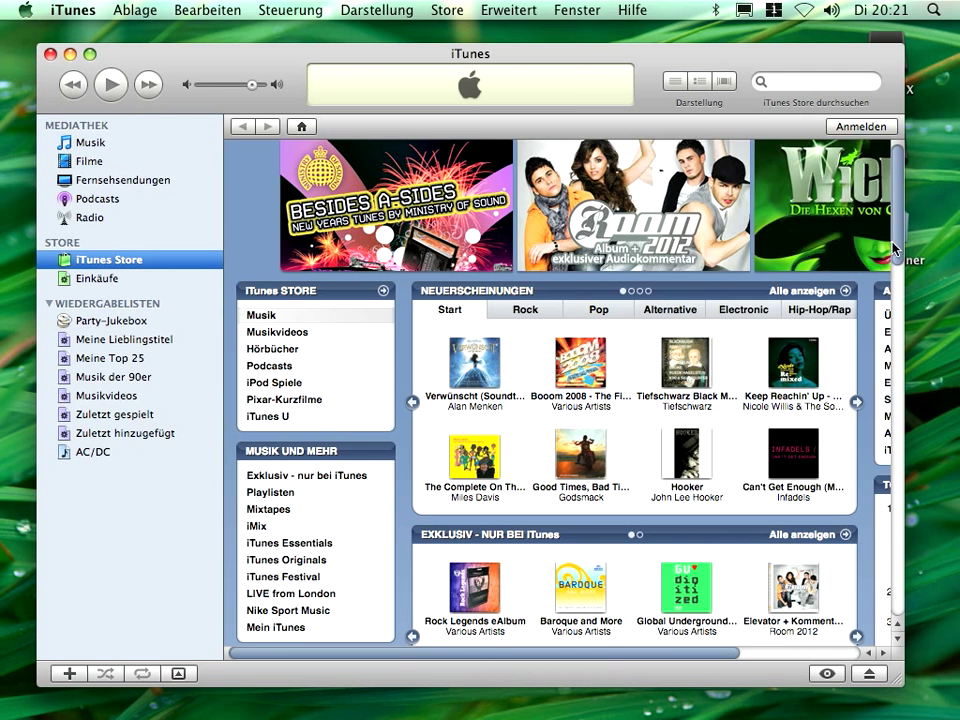
drag(896, 242, 833, 609)
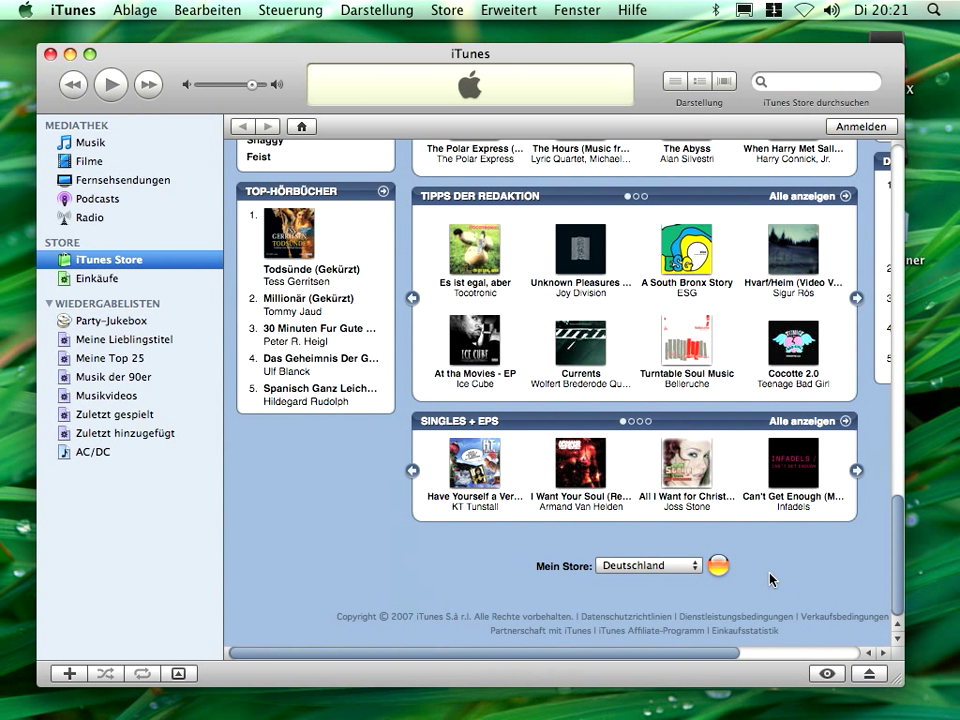
click(695, 568)
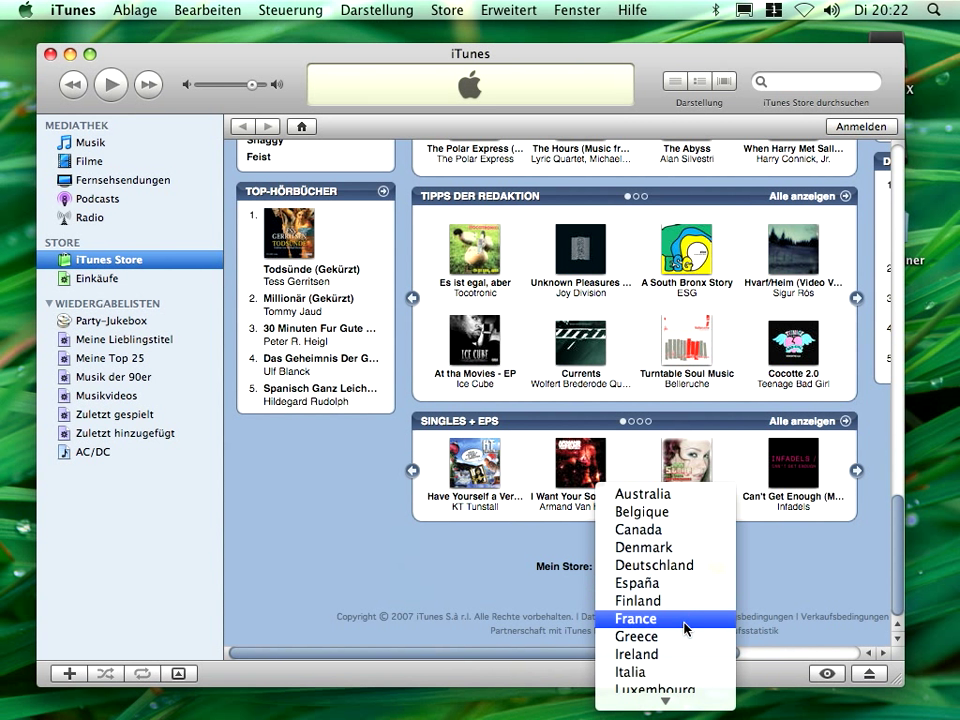
click(683, 566)
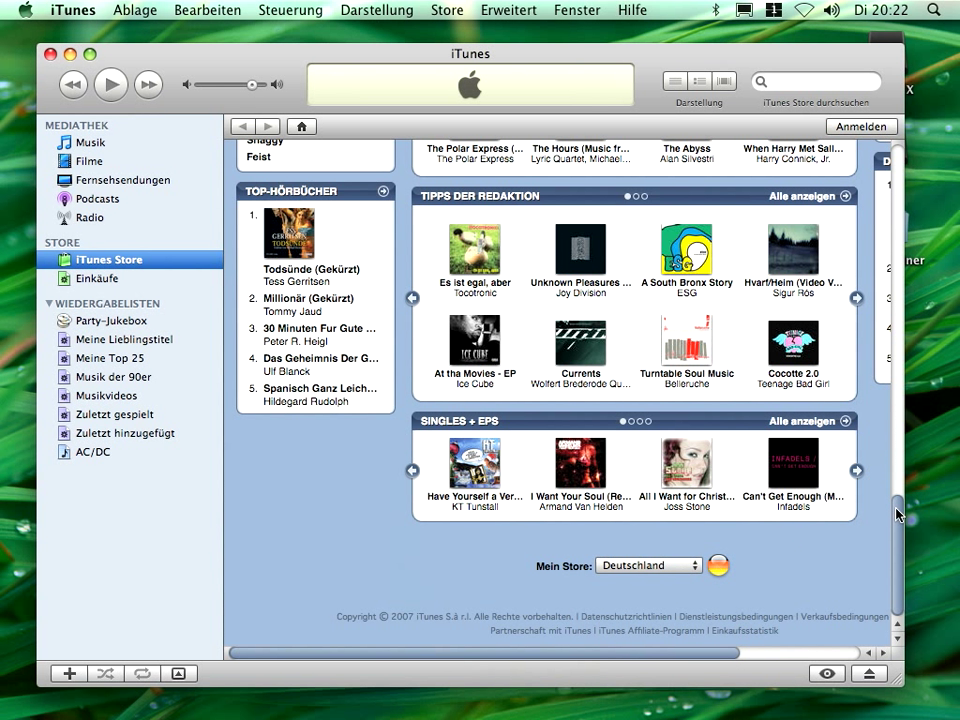
drag(896, 508, 895, 150)
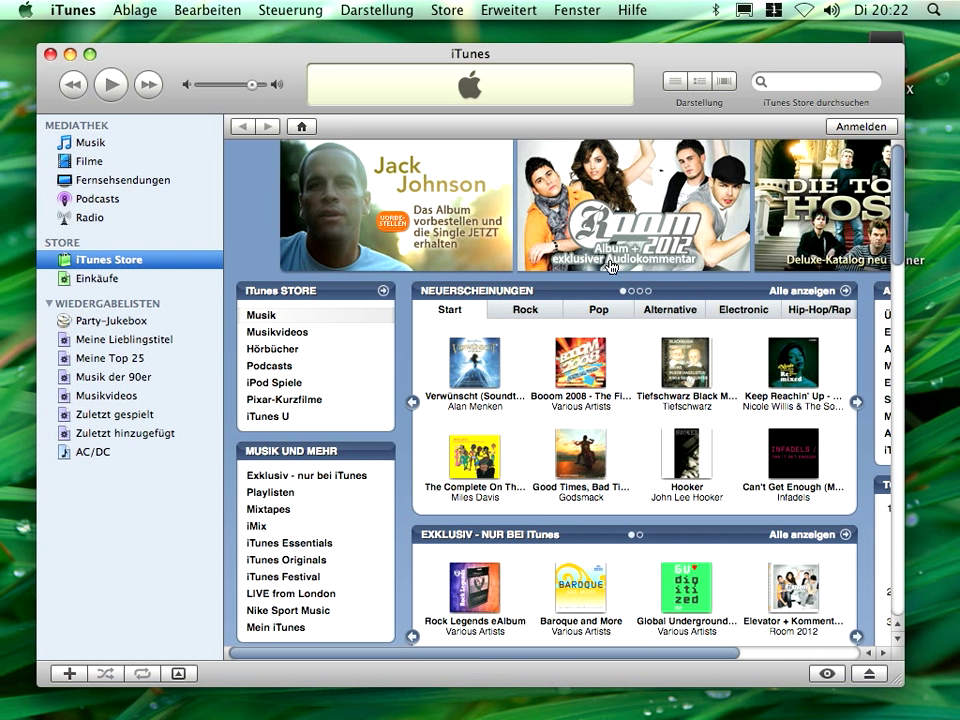
View the track prices and popularity for Room 2012's Elevator album, and return to the store's home page
click(574, 219)
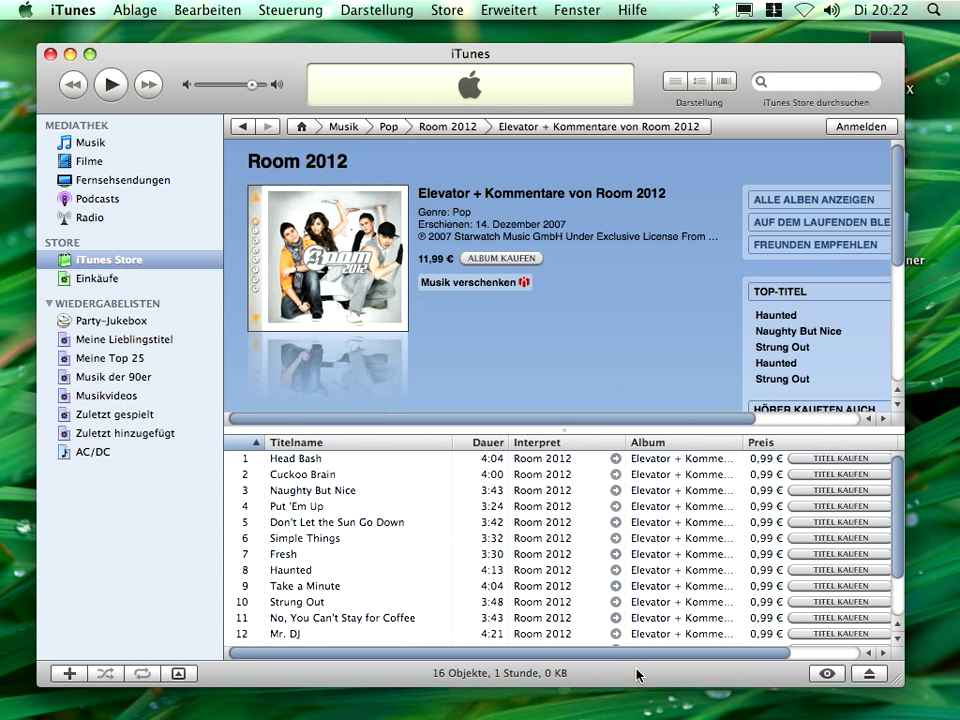
drag(637, 662, 683, 660)
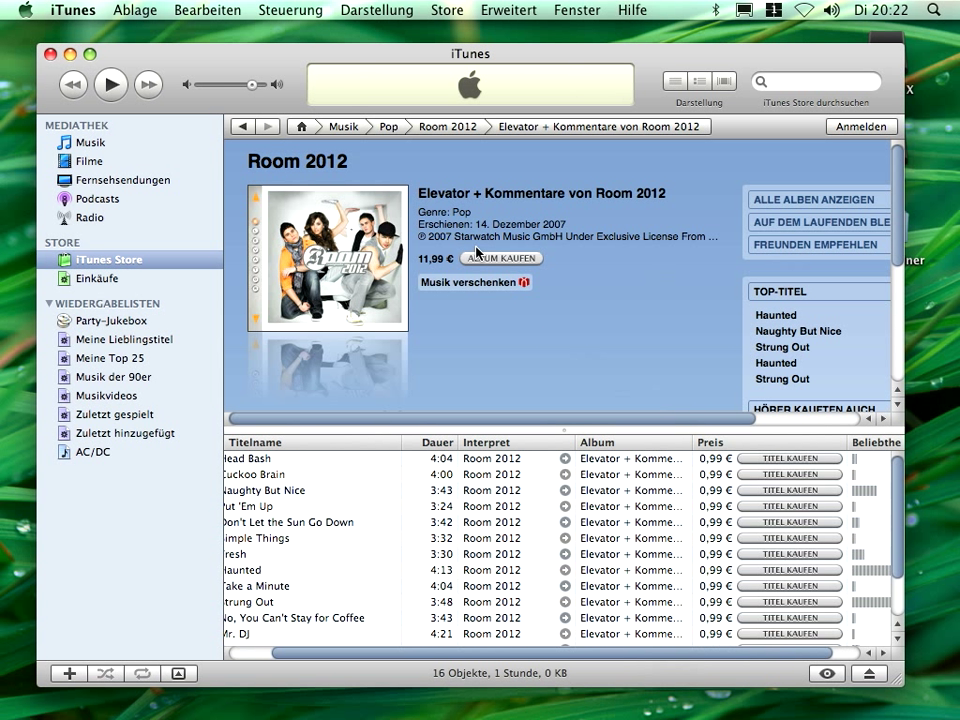
click(301, 127)
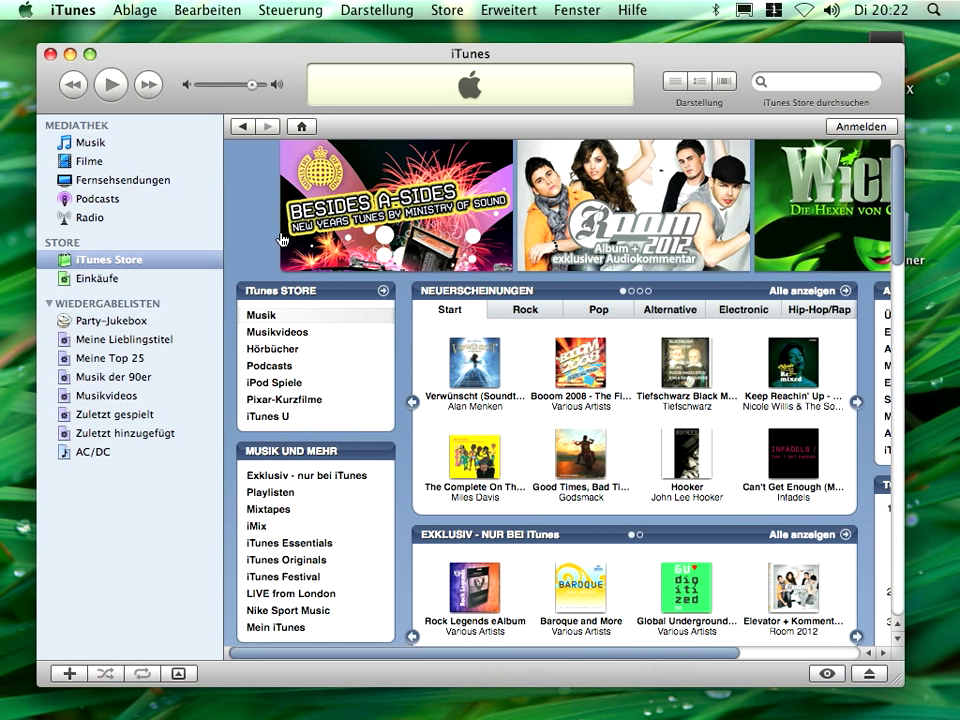
Show the purchased items in Einkäufe and dismiss the notice about purchased articles
click(114, 279)
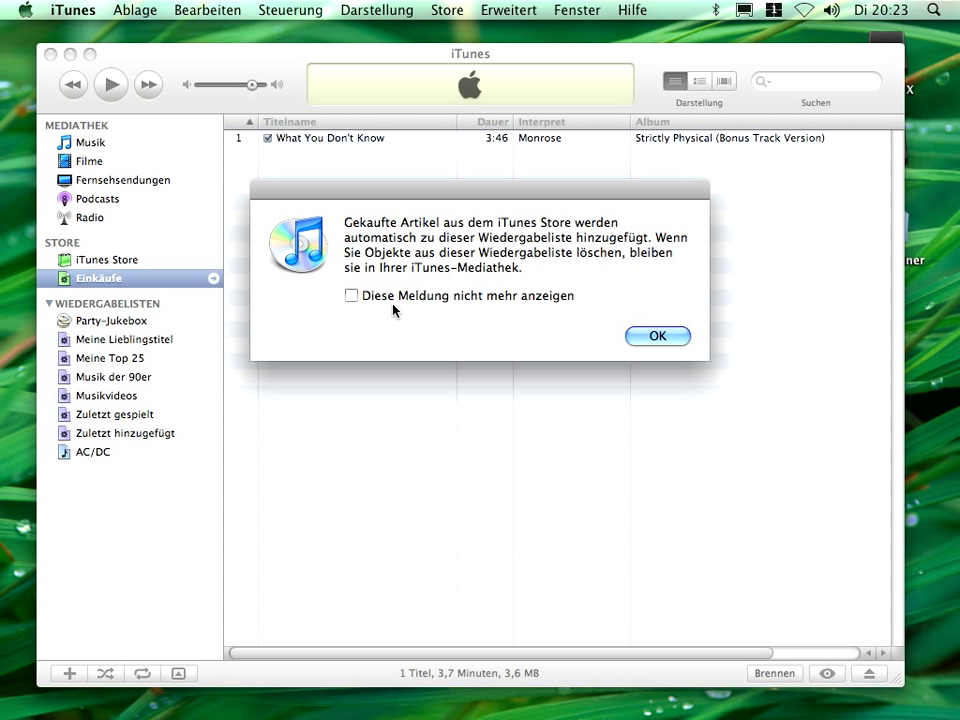
click(351, 296)
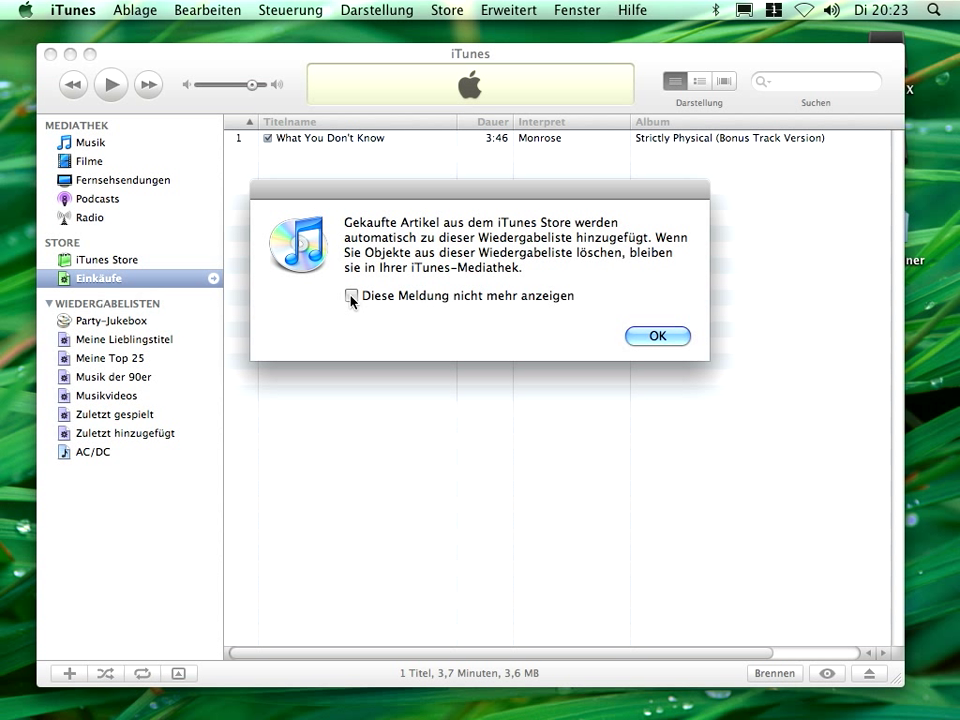
click(652, 338)
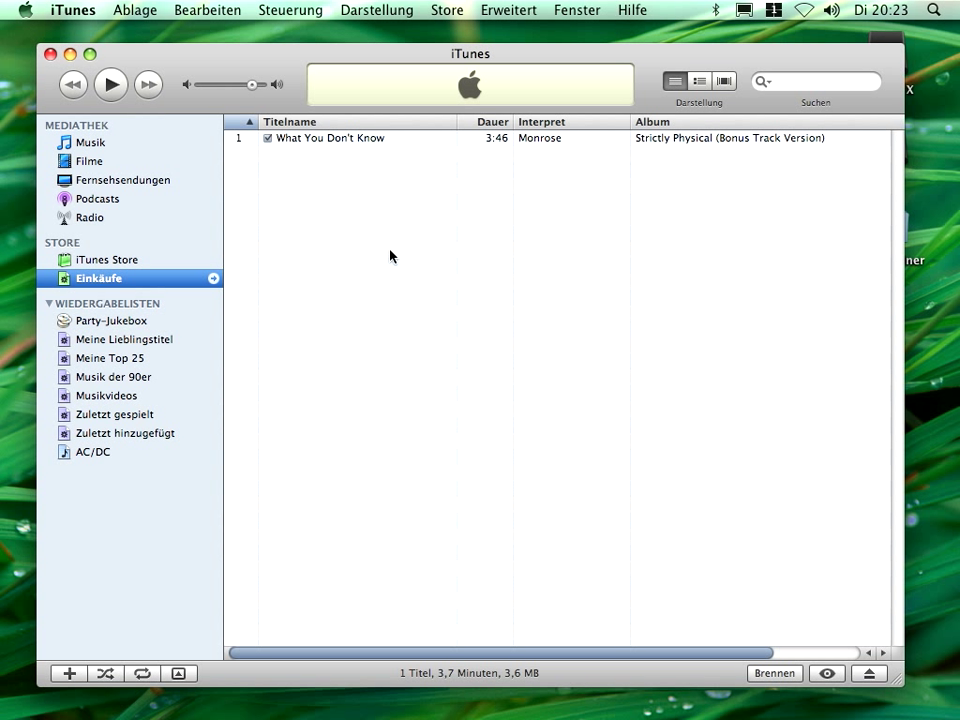
Start burning the Einkäufe playlist to disc and cancel the burn
click(776, 673)
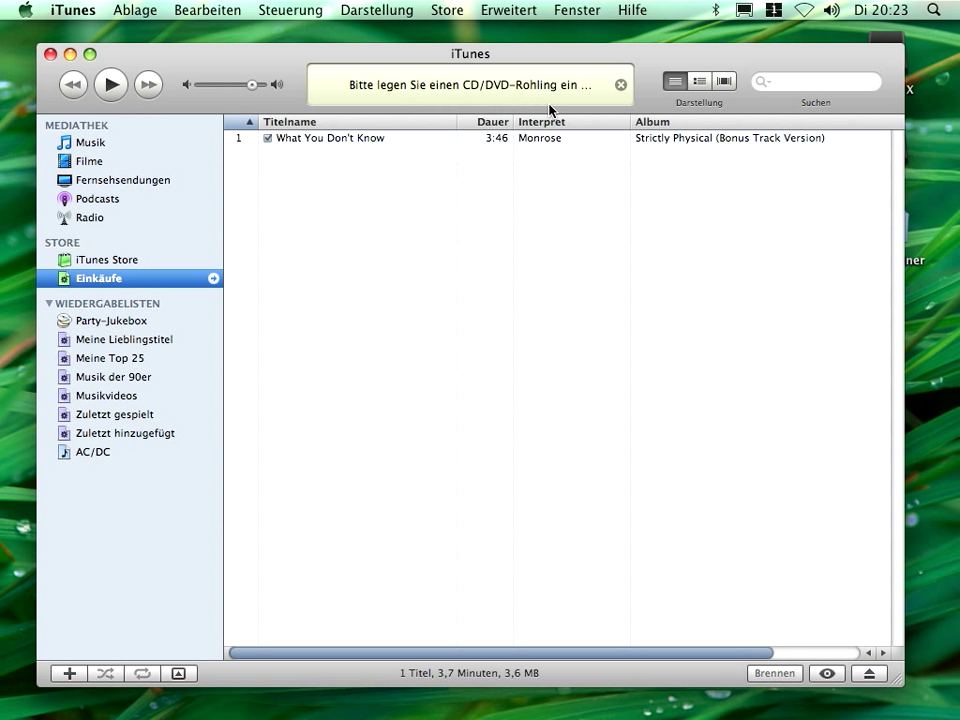
click(621, 86)
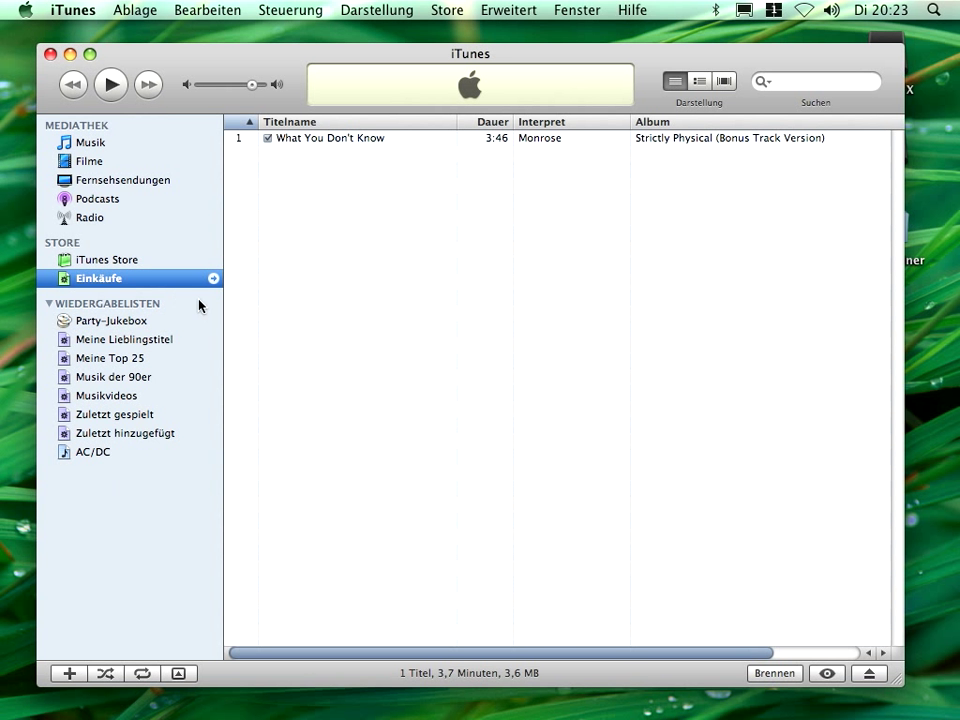
Return to the music library and create a new playlist named Ramones
click(113, 147)
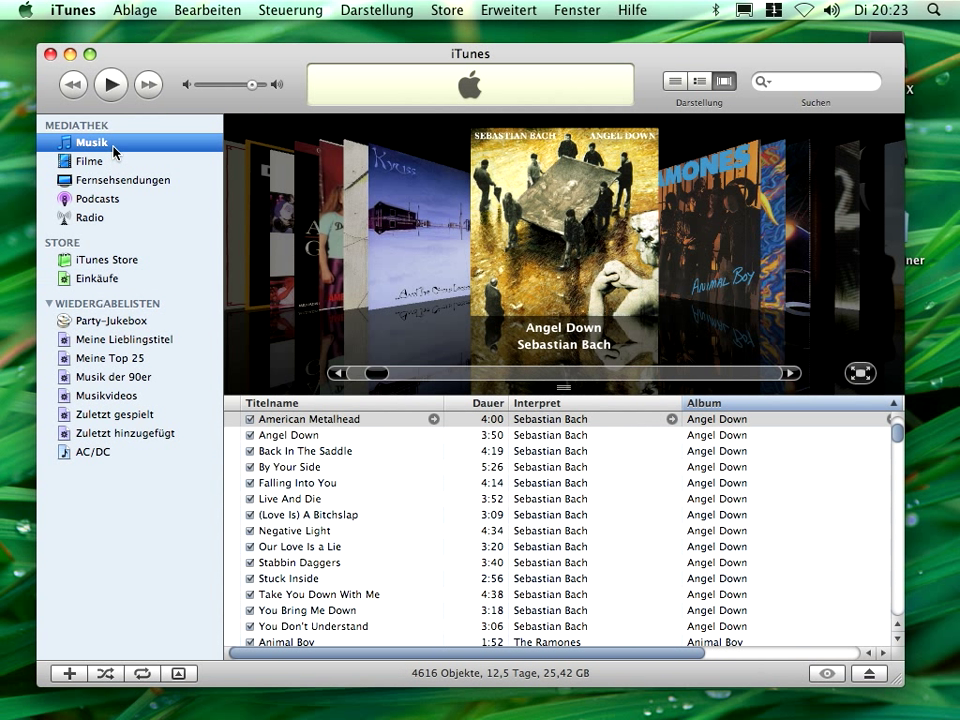
click(71, 674)
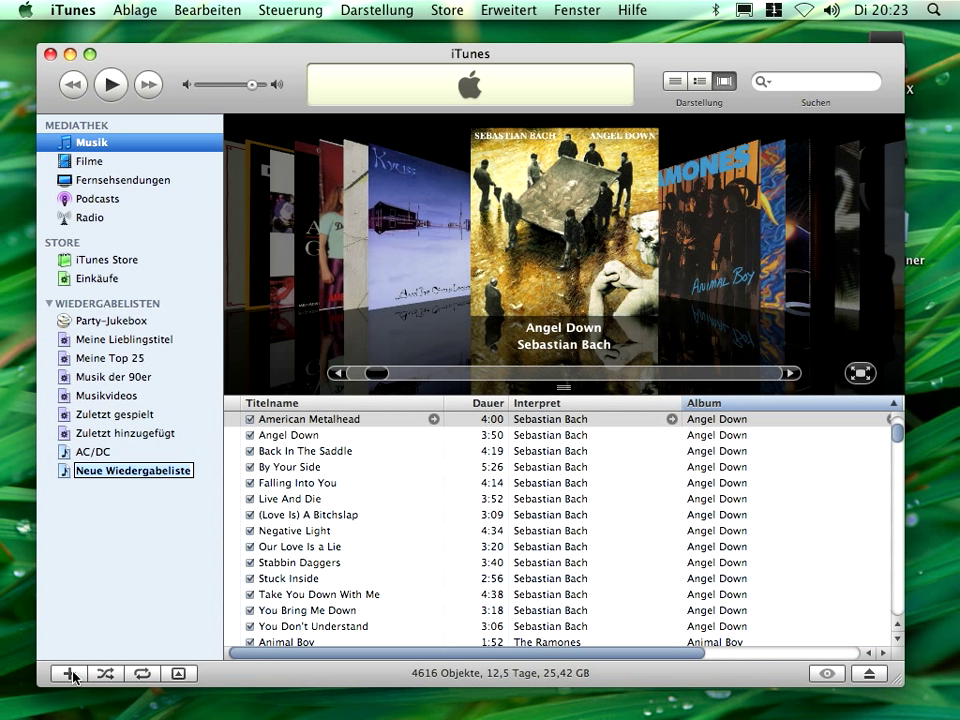
text(Ra)
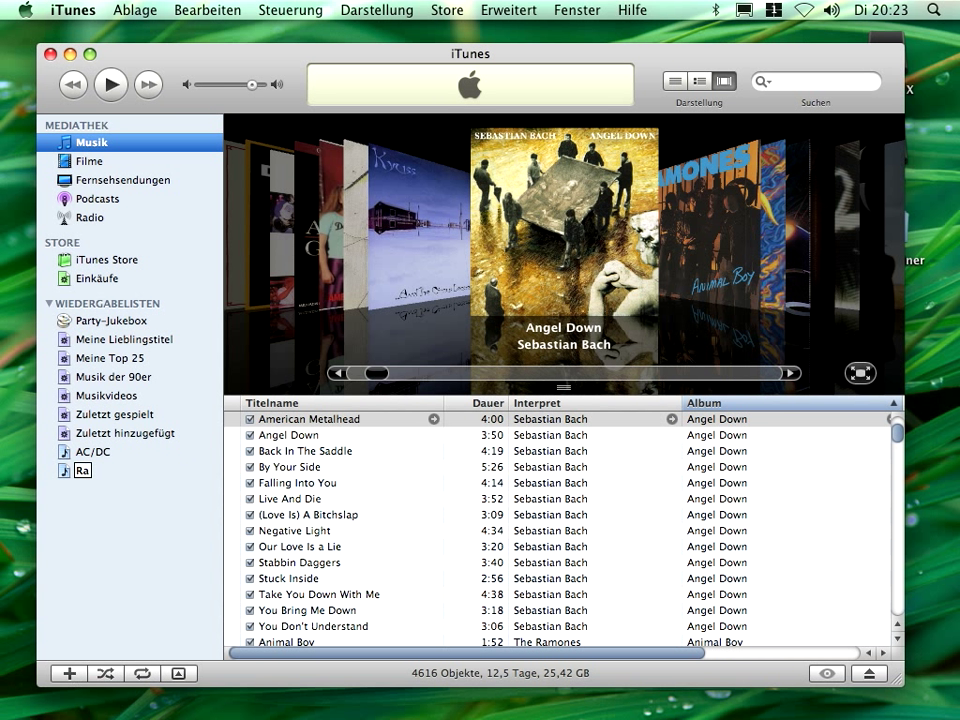
text(mones)
key(Return)
Search the music library for Ramones and look through the matching songs in list view
click(786, 81)
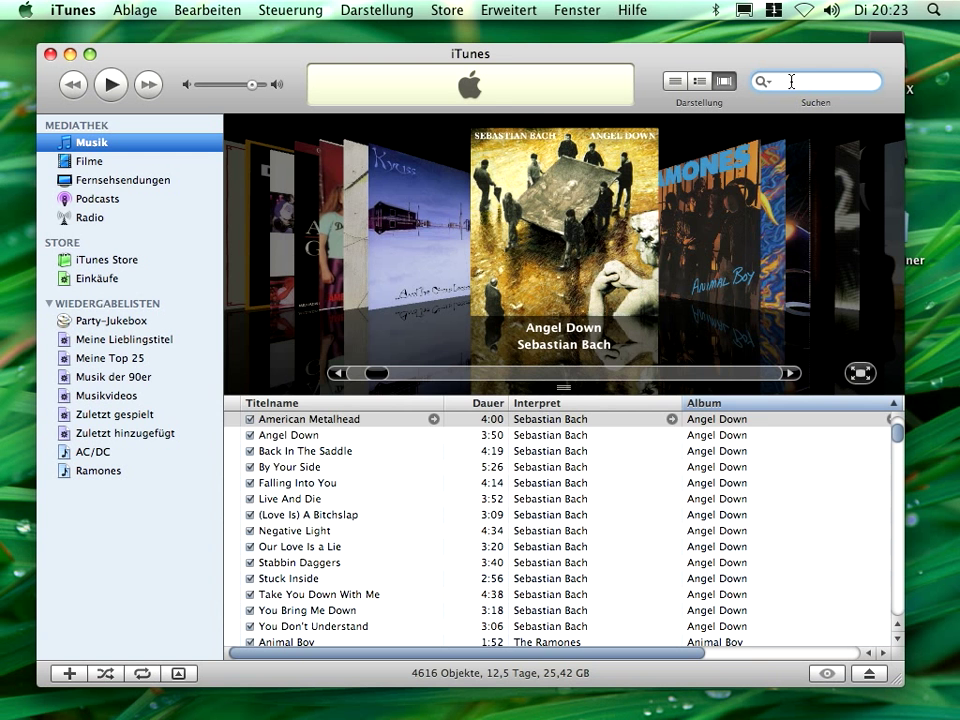
text(Ramones)
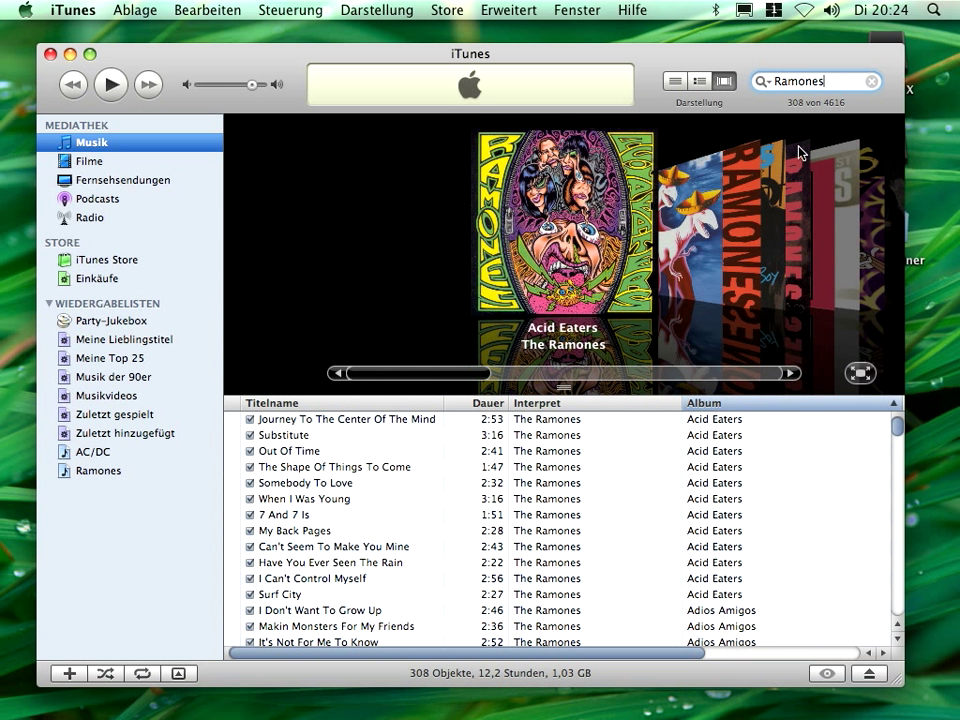
click(675, 81)
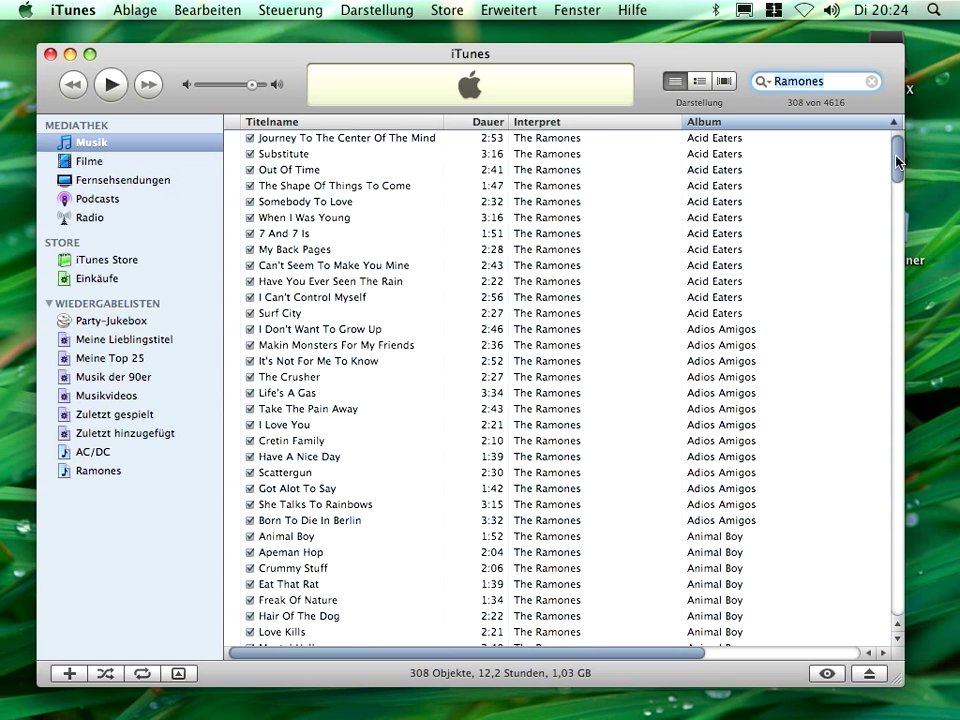
drag(898, 158, 824, 557)
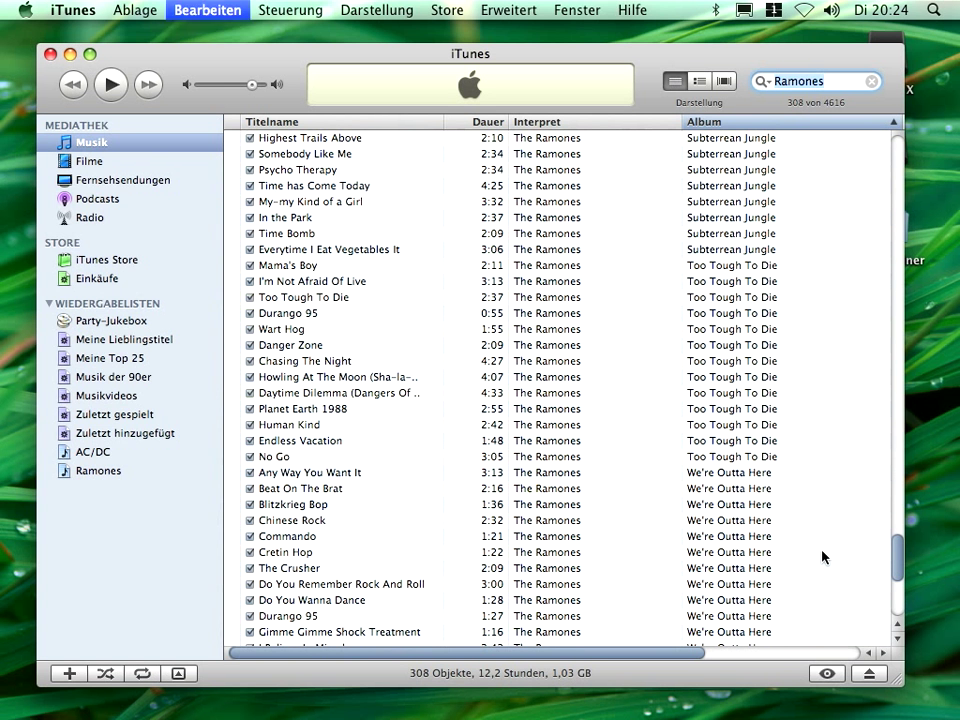
Add all the Ramones songs found to the Ramones playlist and show its contents
click(632, 458)
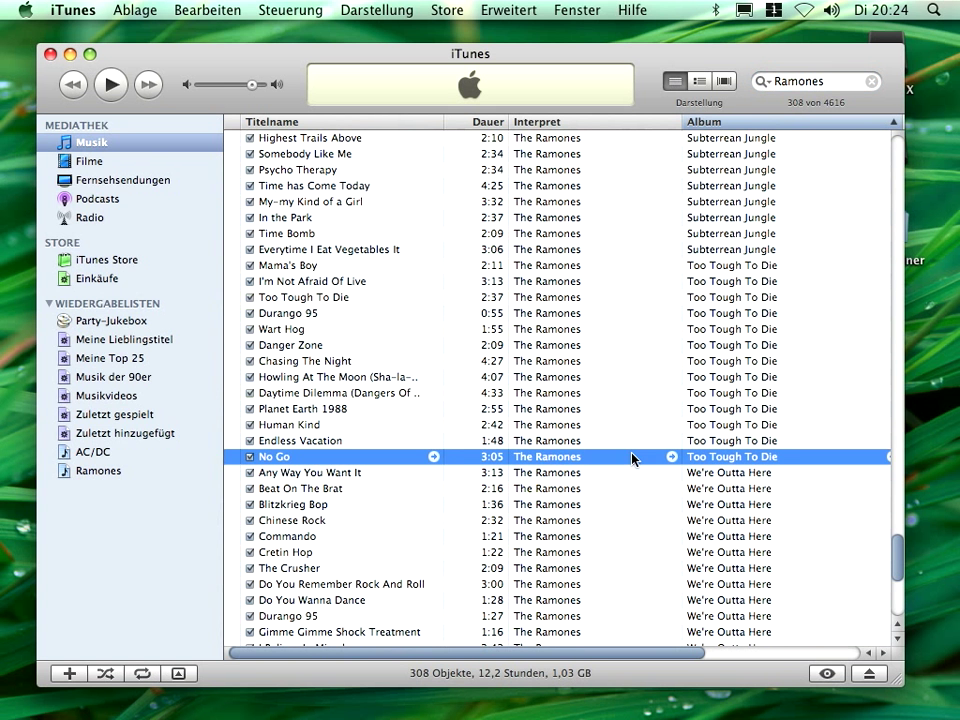
key(super+a)
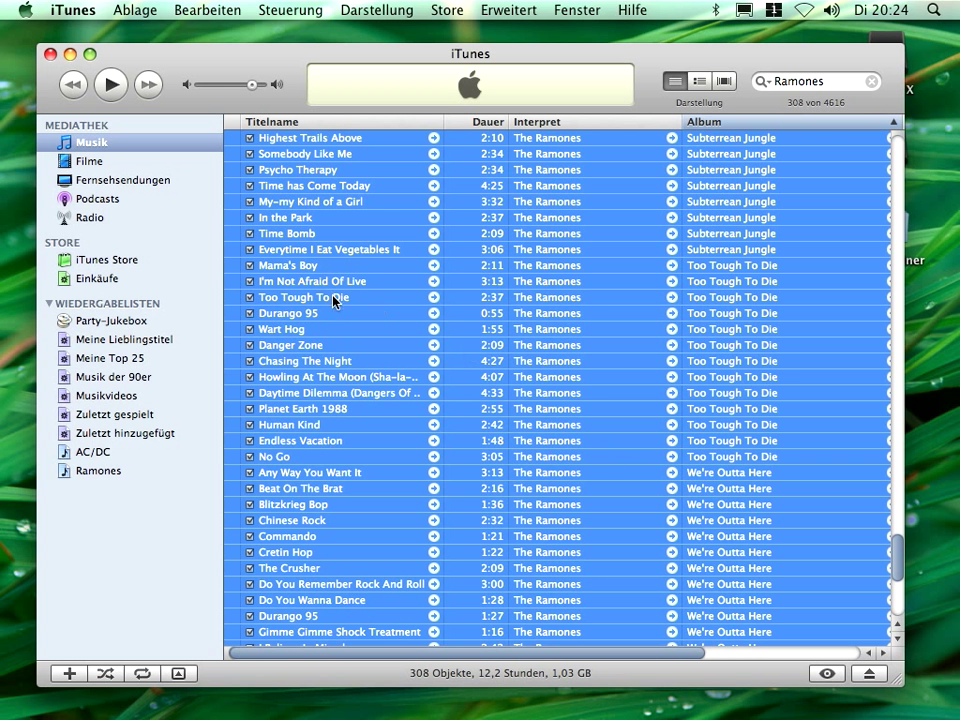
drag(332, 298, 203, 481)
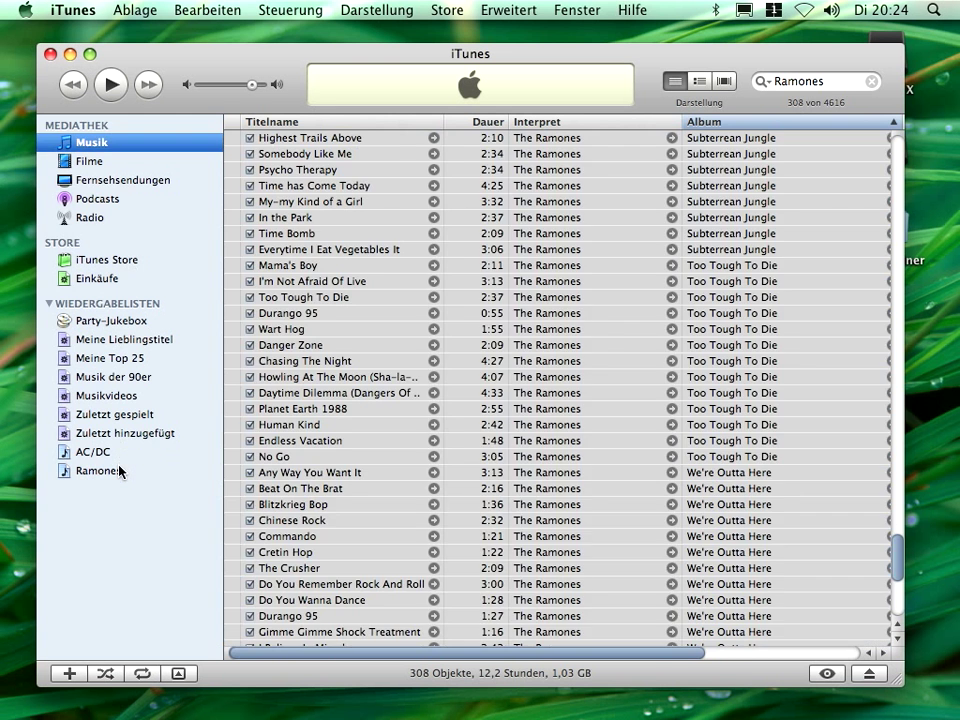
click(98, 470)
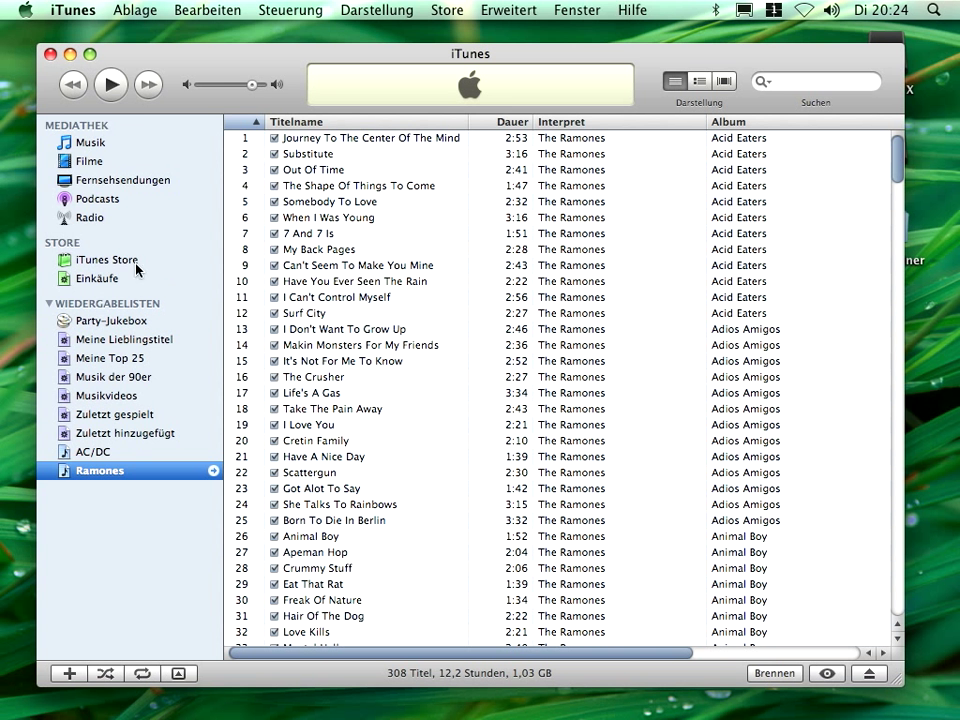
Open the advanced burning preferences, try the MP3-CD format, and set the disc format back to Audio-CD
click(70, 12)
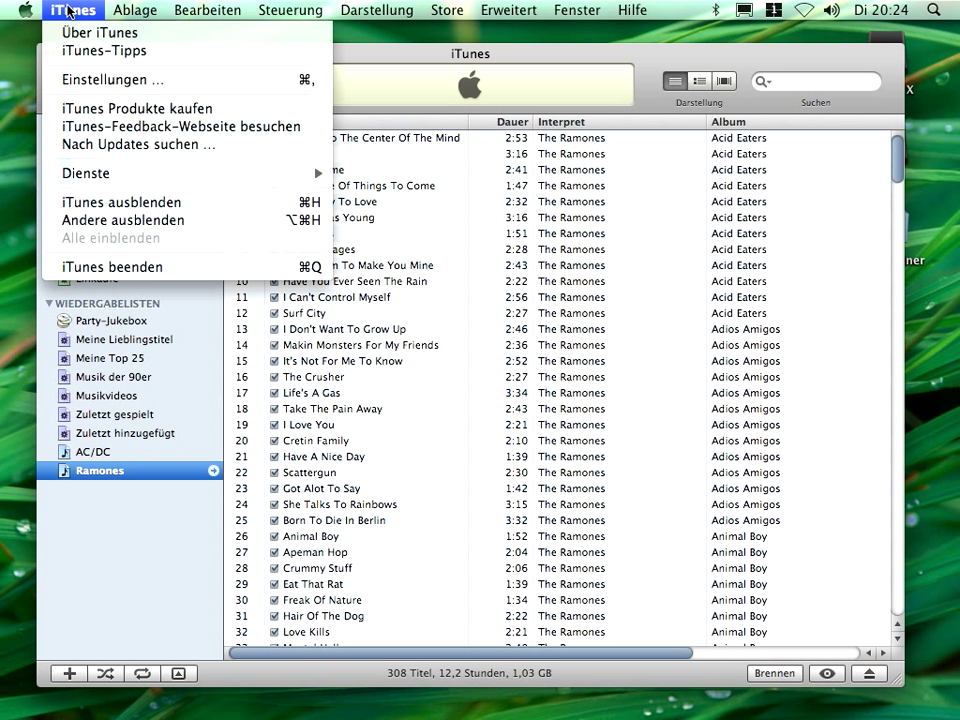
click(85, 82)
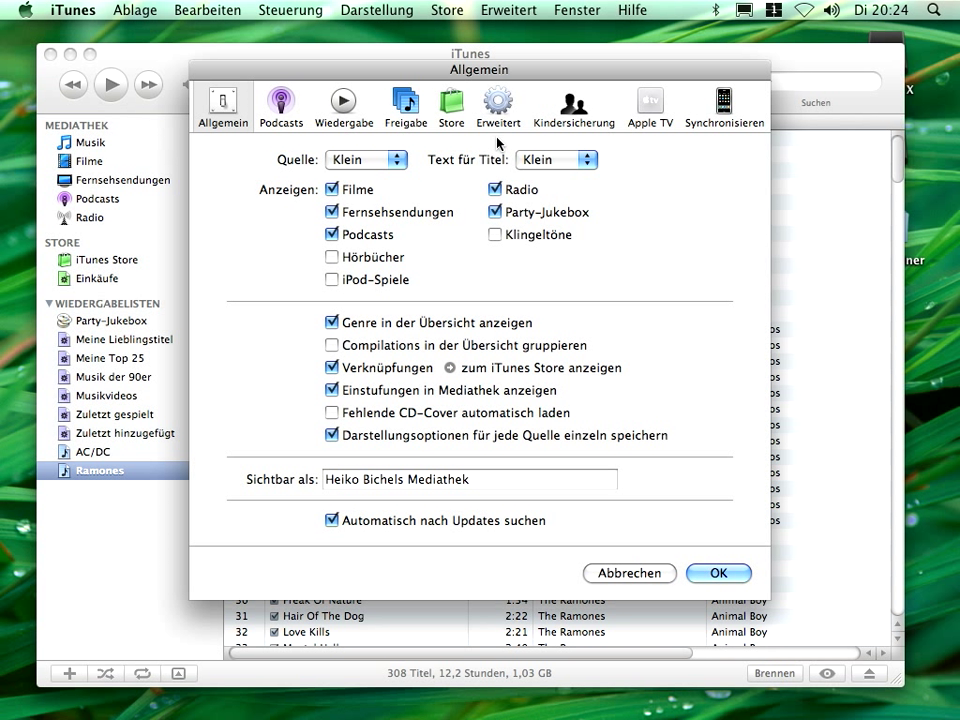
click(499, 104)
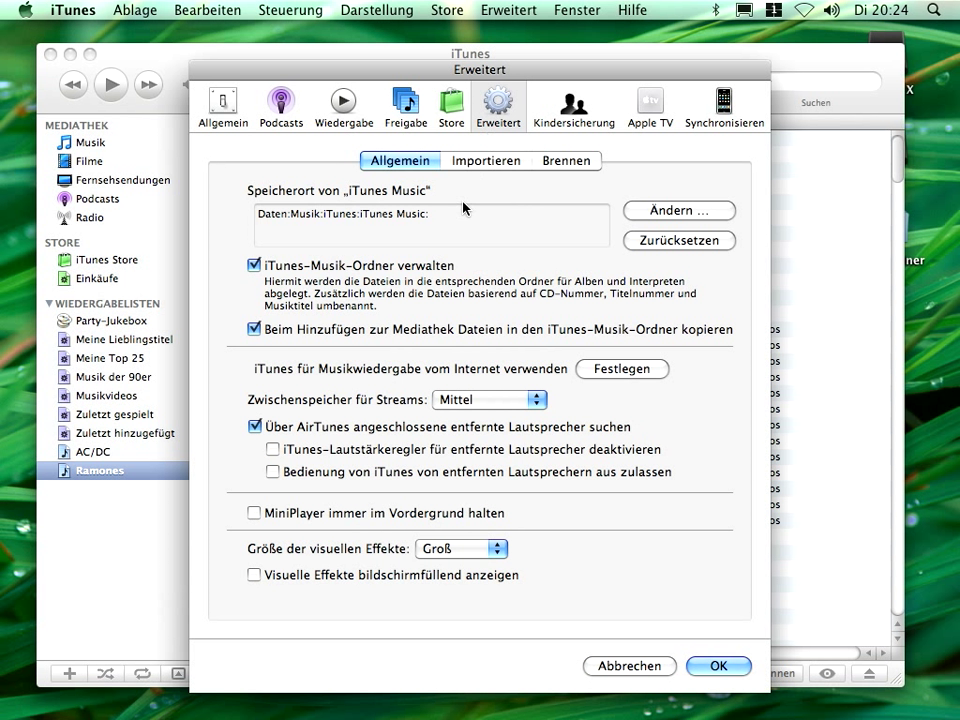
click(556, 162)
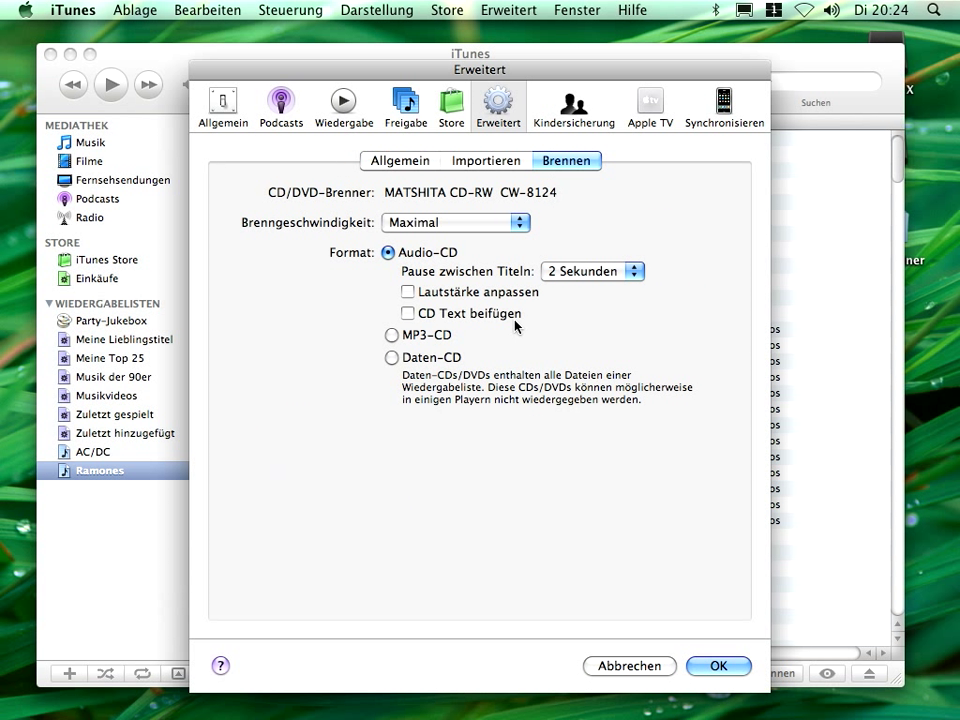
click(391, 336)
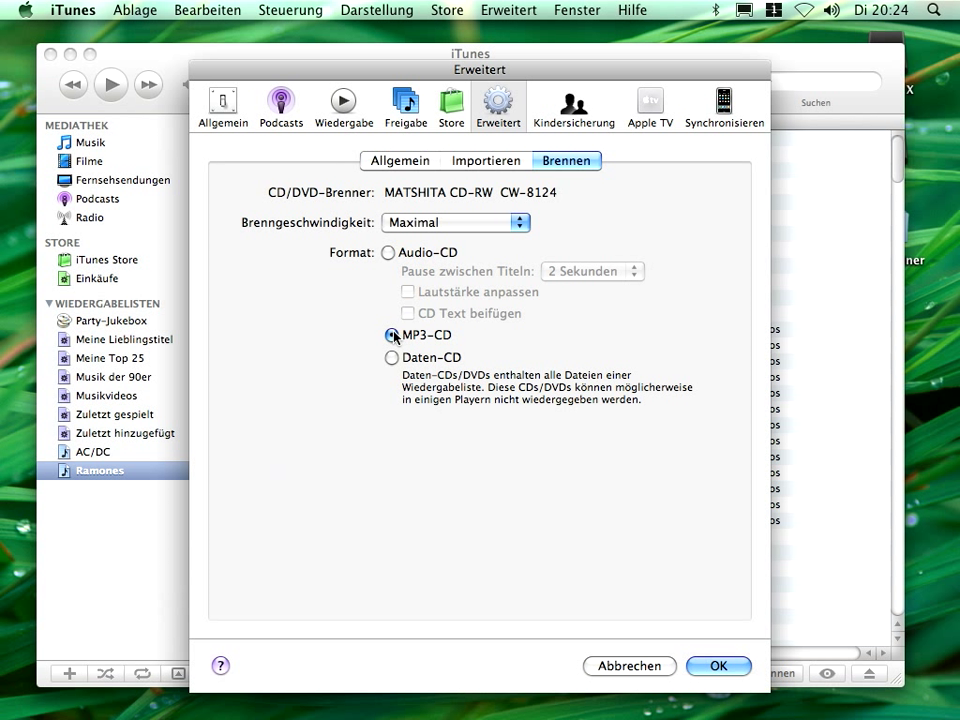
click(390, 254)
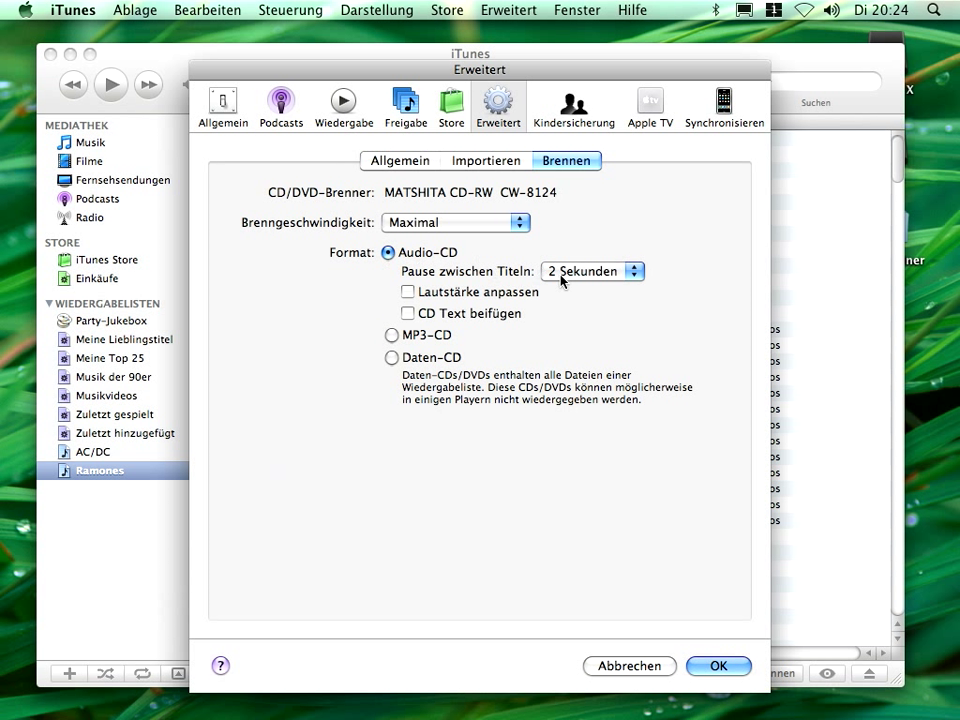
Configure CD importing with MP3-Codierer, playback of titles during import turned off, and Zum Importieren der CD auffordern when a CD is inserted
click(489, 163)
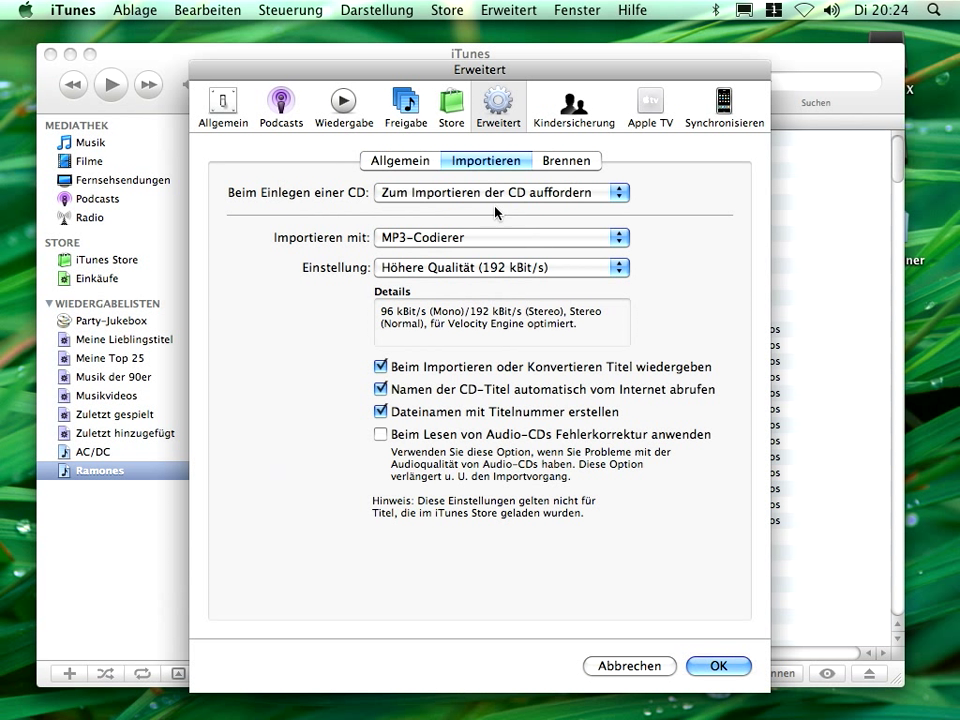
click(518, 238)
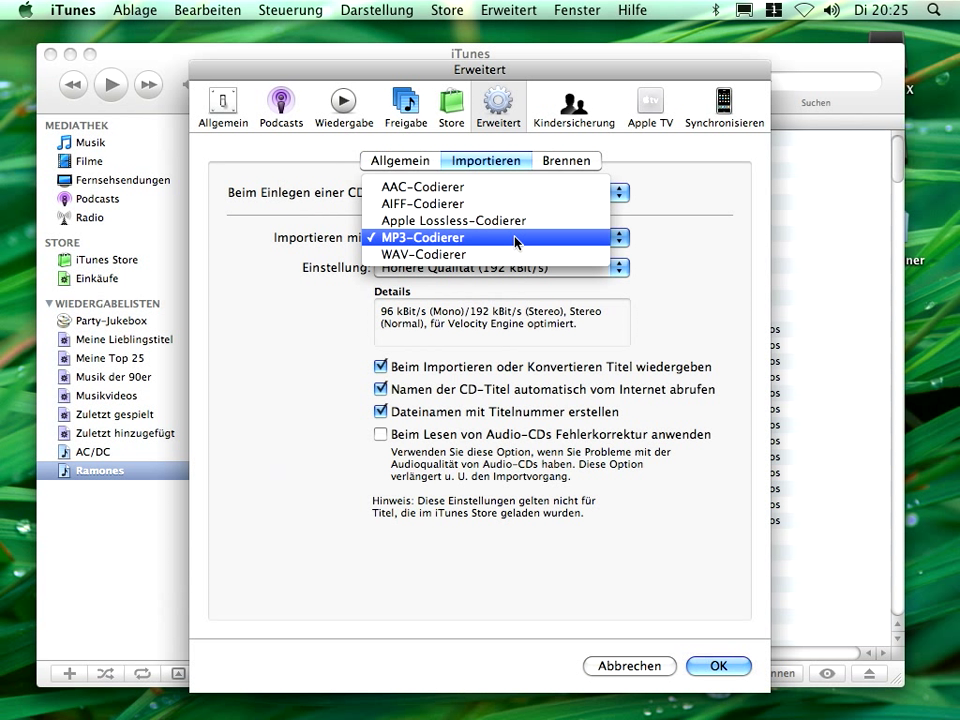
click(518, 240)
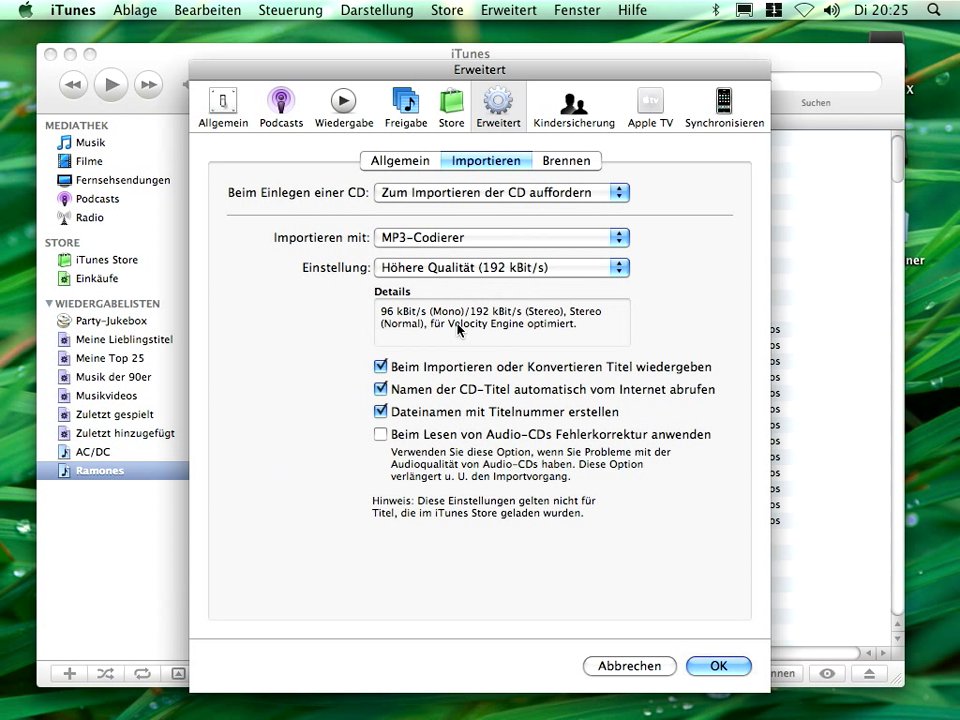
click(381, 366)
click(456, 199)
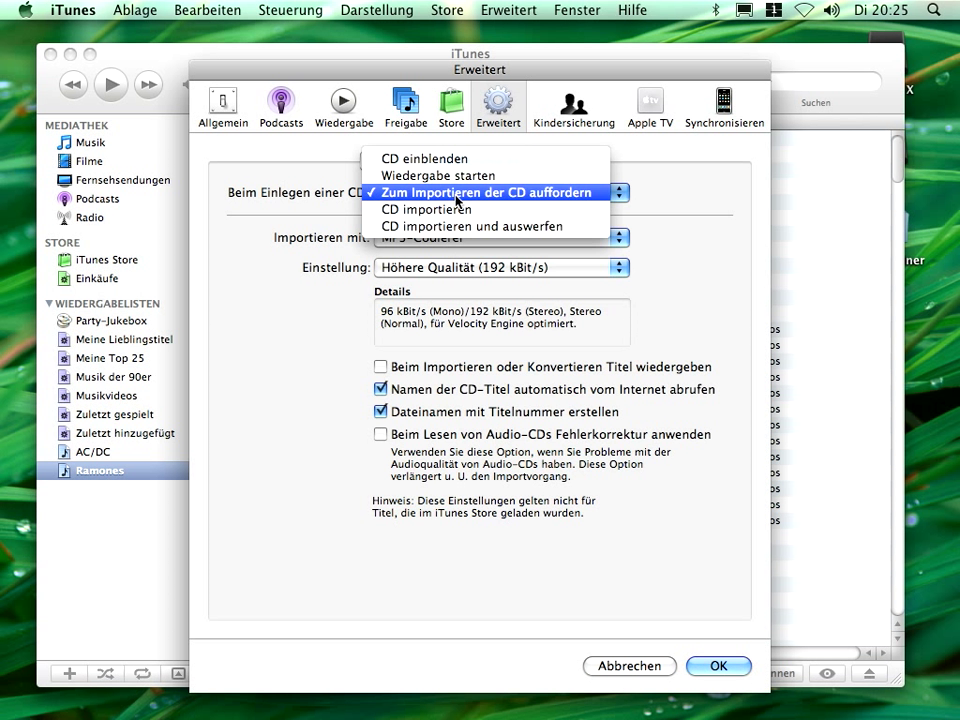
click(456, 194)
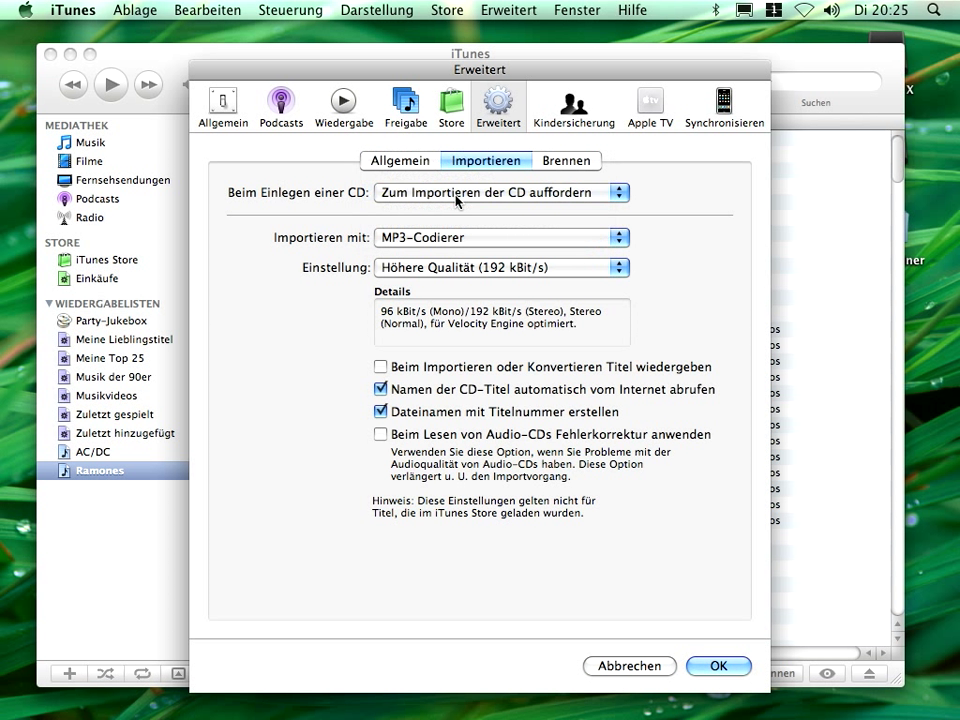
Try to enable automatic loading of missing CD covers in the general preferences, then save the preferences
click(400, 161)
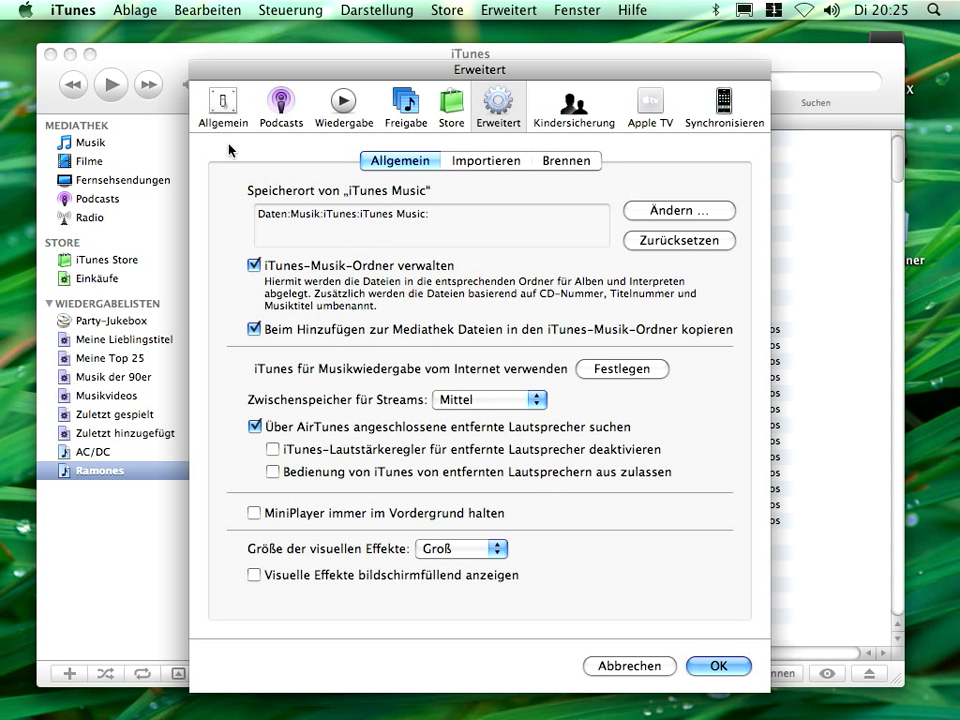
click(223, 108)
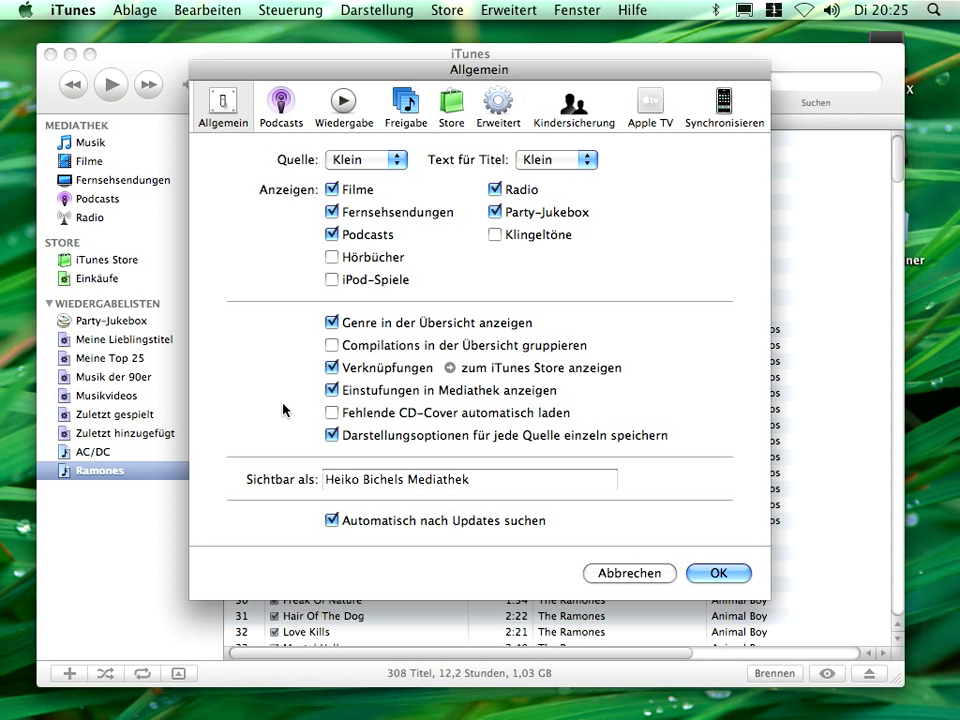
click(332, 412)
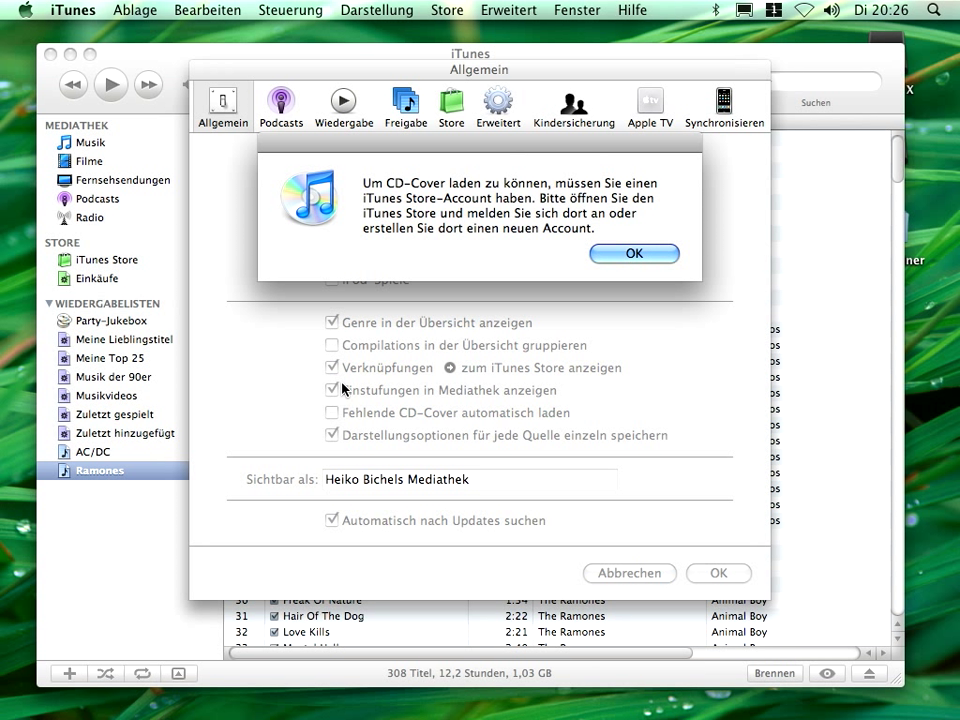
click(620, 256)
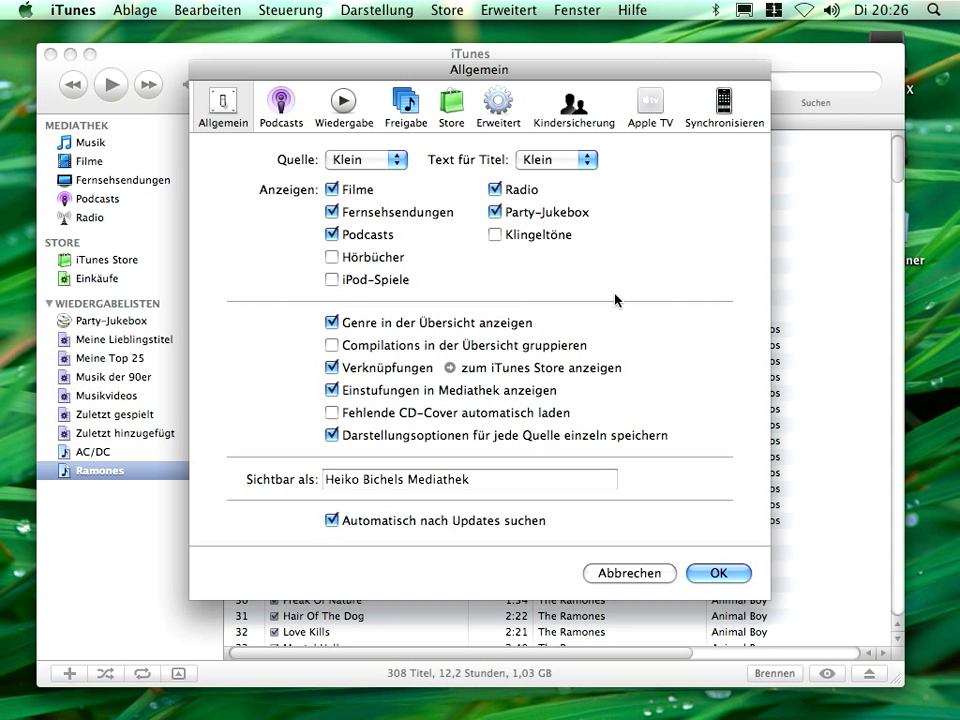
click(717, 571)
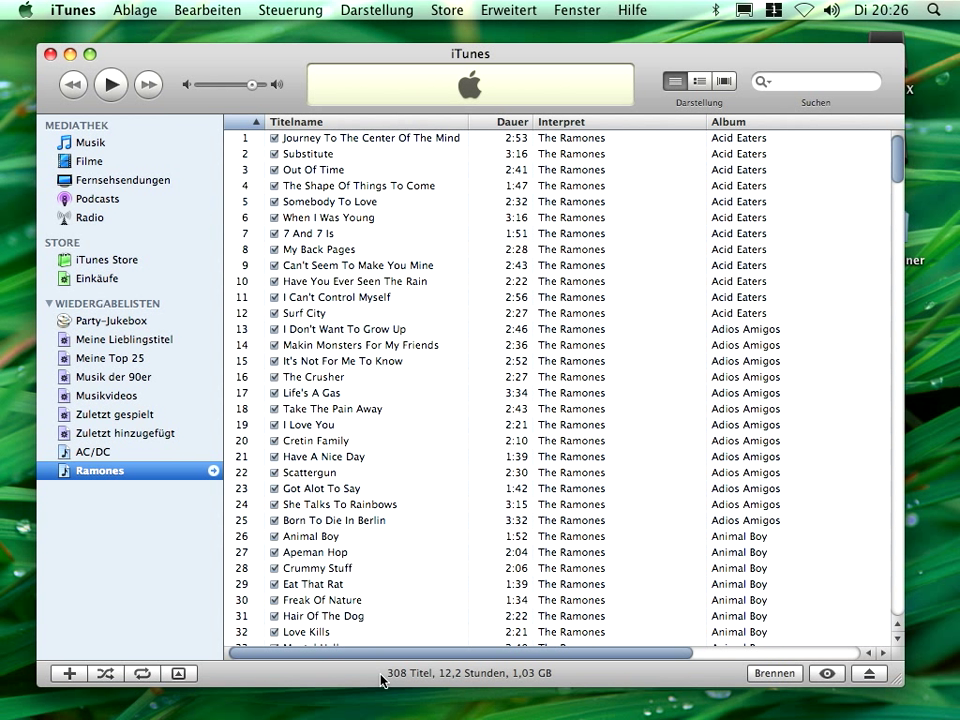
Bring up the Dock with the available applications
mouse_move(396, 712)
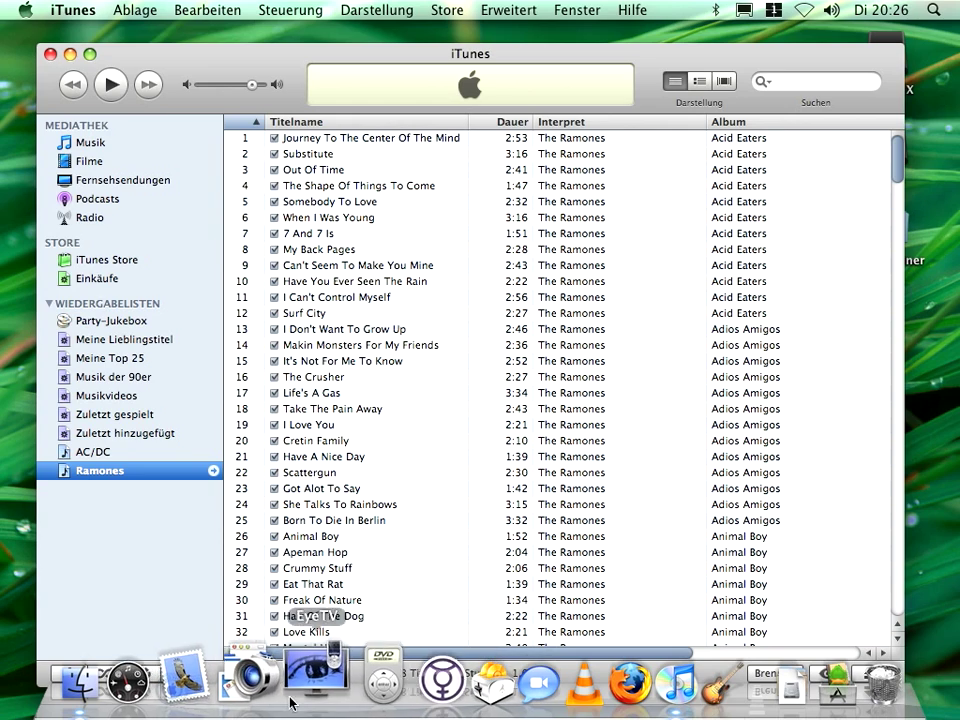